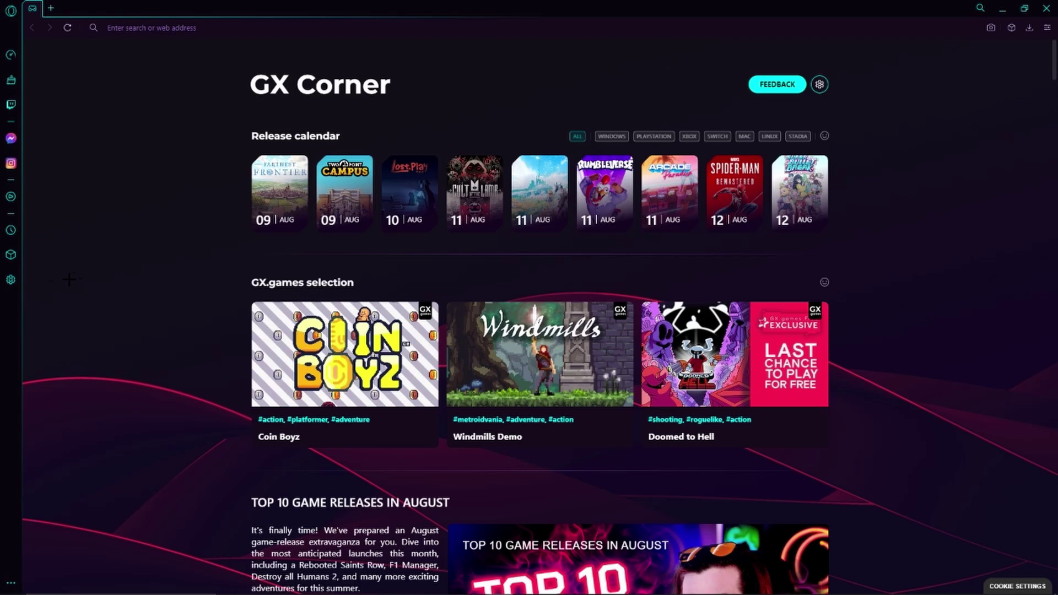
Switch on 'Show bookmarks bar' in Opera GX's Appearance settings
left_click(11, 279)
scroll(258, 331, "down", 4)
scroll(257, 339, "down", 4)
scroll(255, 356, "down", 4)
scroll(255, 356, "down", 3)
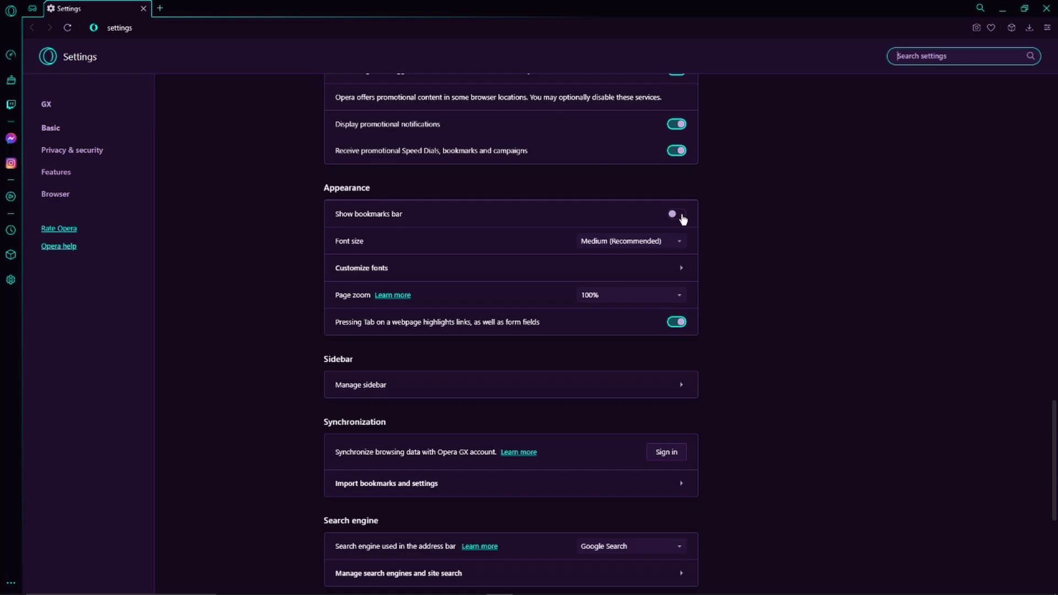
left_click(678, 216)
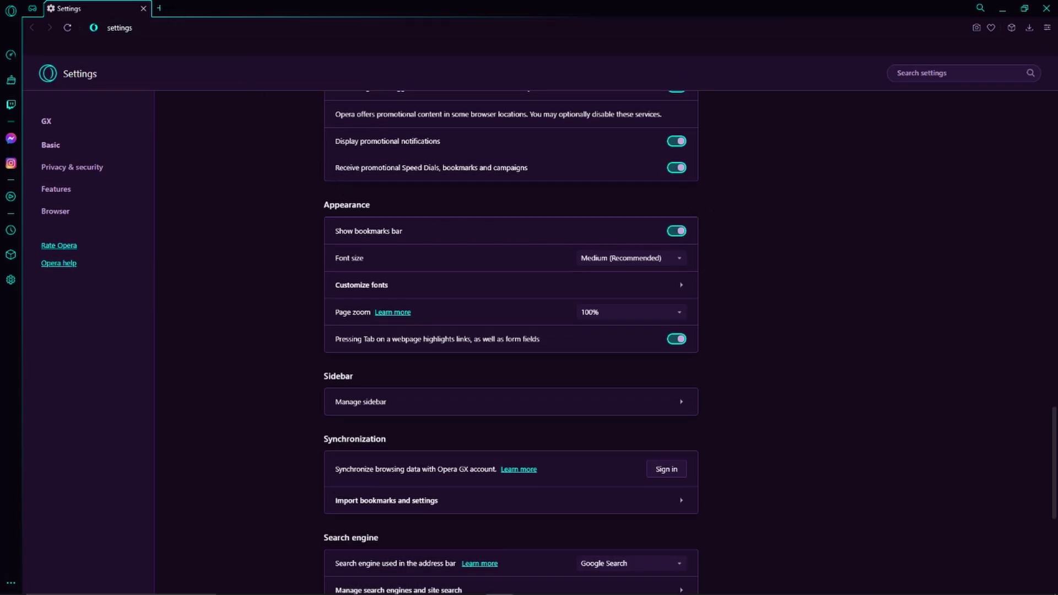
Load YouTube from its tile on a new Speed Dial tab
left_click(159, 8)
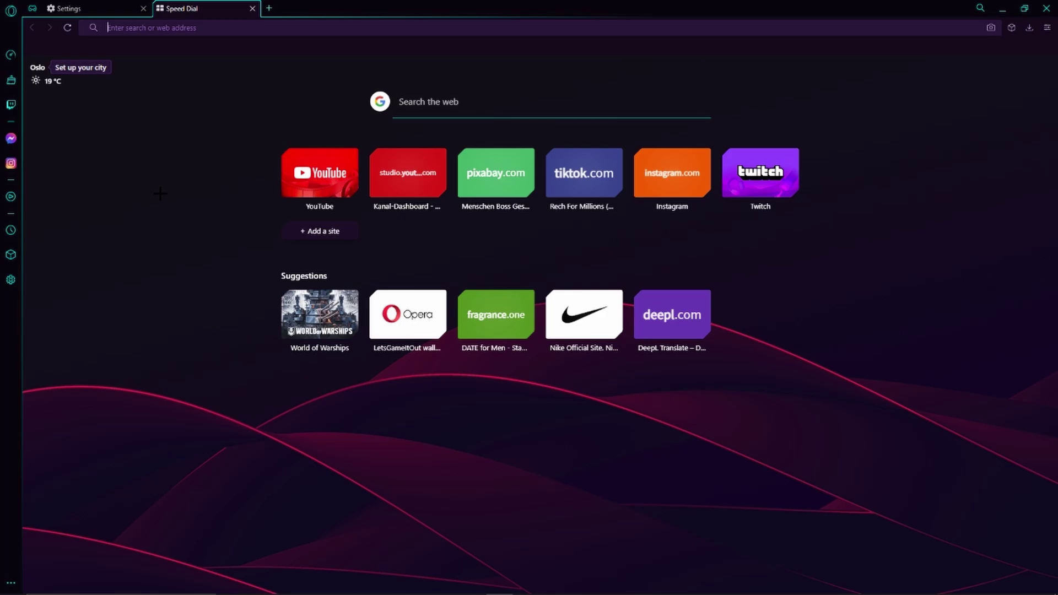
left_click(319, 173)
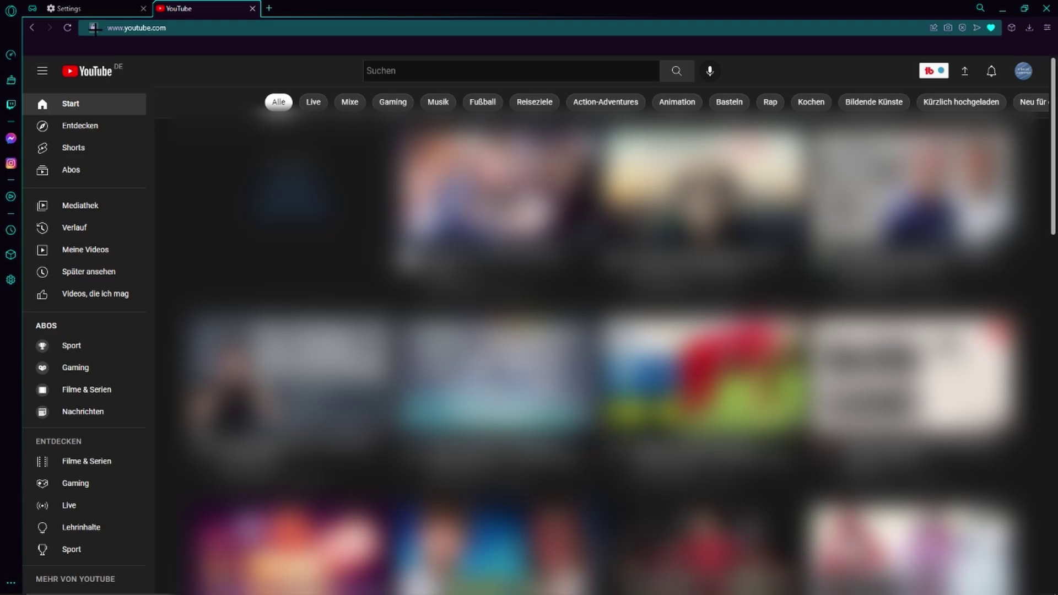
Drag YouTube onto the bookmarks bar and save it under its default name
mouse_move(93, 27)
left_mouse_down()
mouse_move(78, 50)
mouse_move(49, 48)
left_mouse_up()
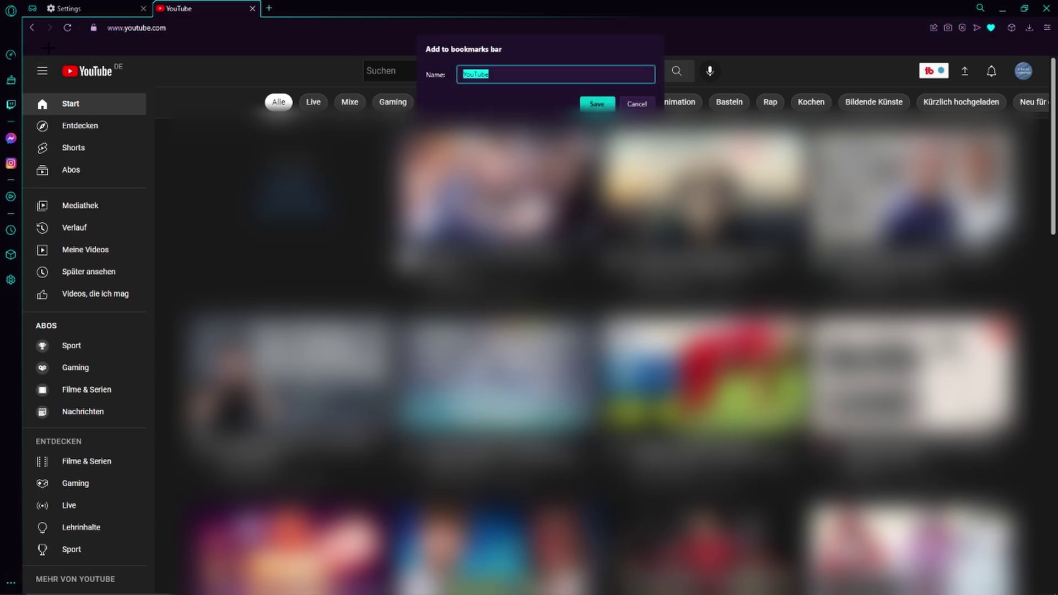
left_click(606, 104)
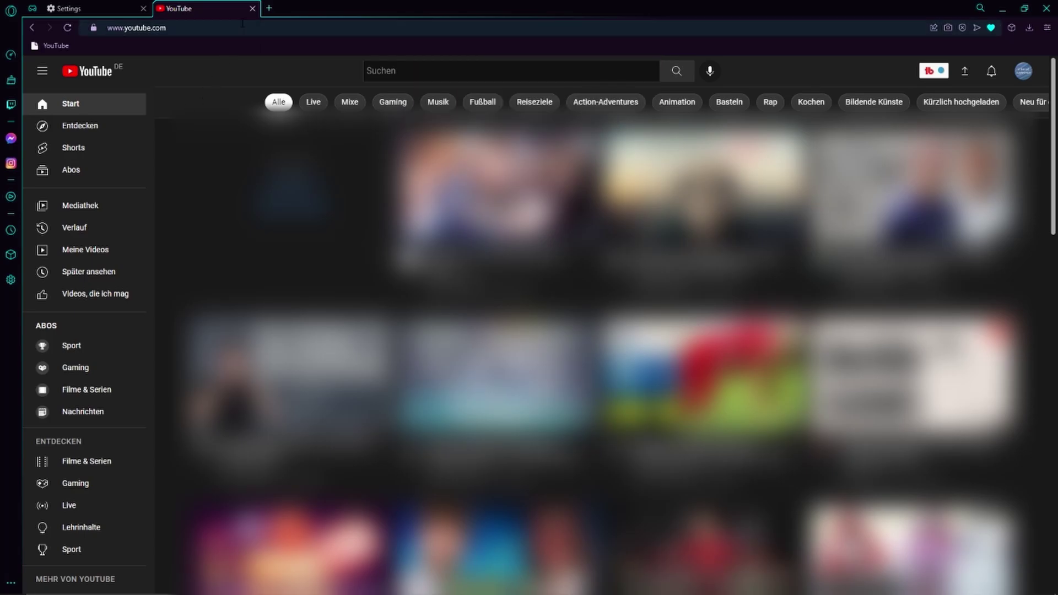
Close the YouTube tab, reopen YouTube from its bookmark, then move the bookmark to Trash
left_click(252, 8)
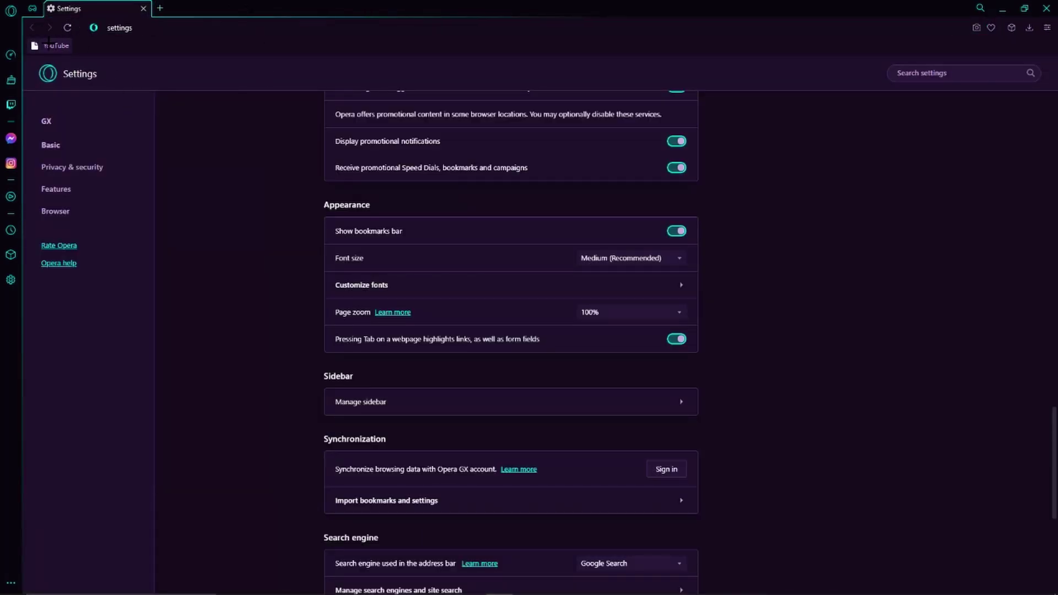
left_click(47, 46)
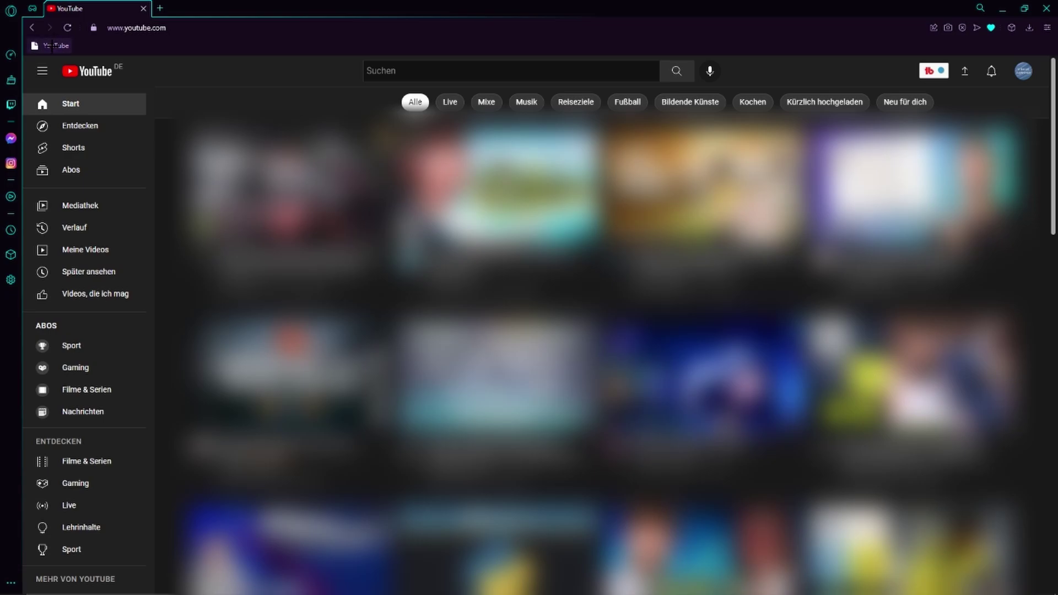
right_click(52, 46)
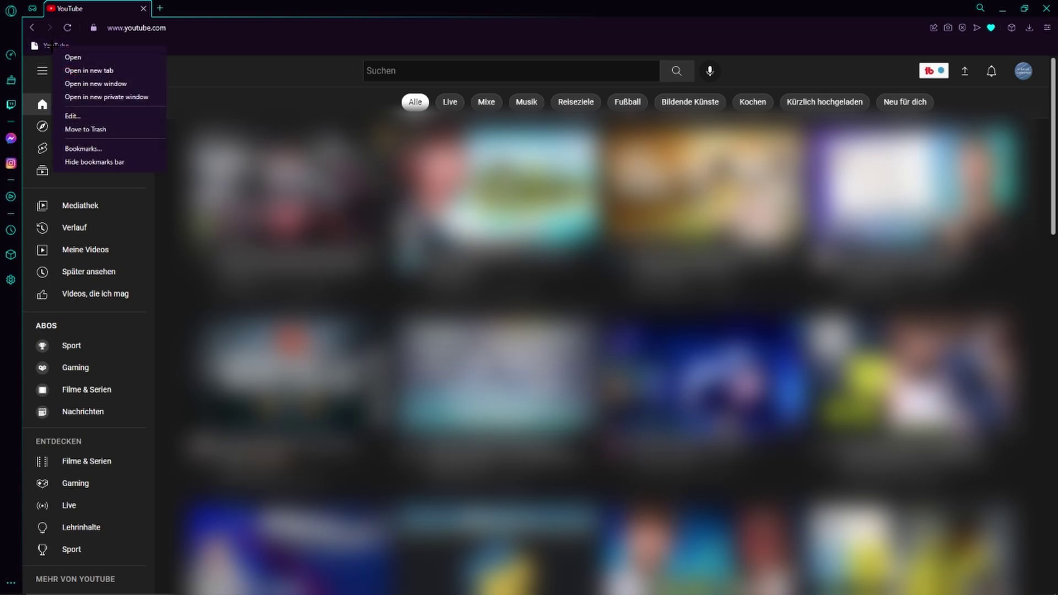
left_click(127, 129)
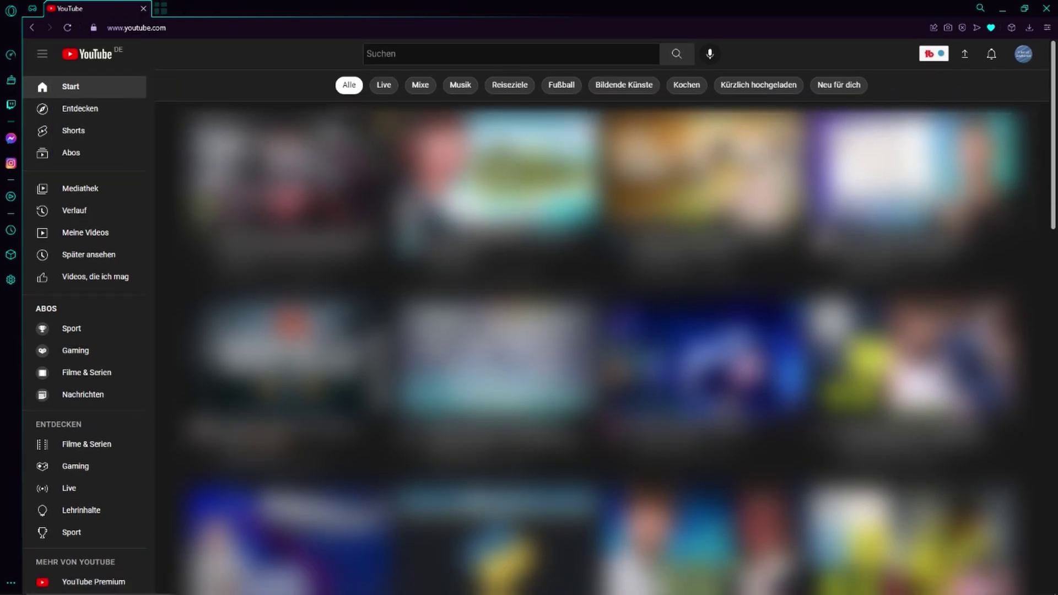
Add a Speed Dial tab beside YouTube and leave the address bar unfocused
left_click(160, 7)
left_click(178, 163)
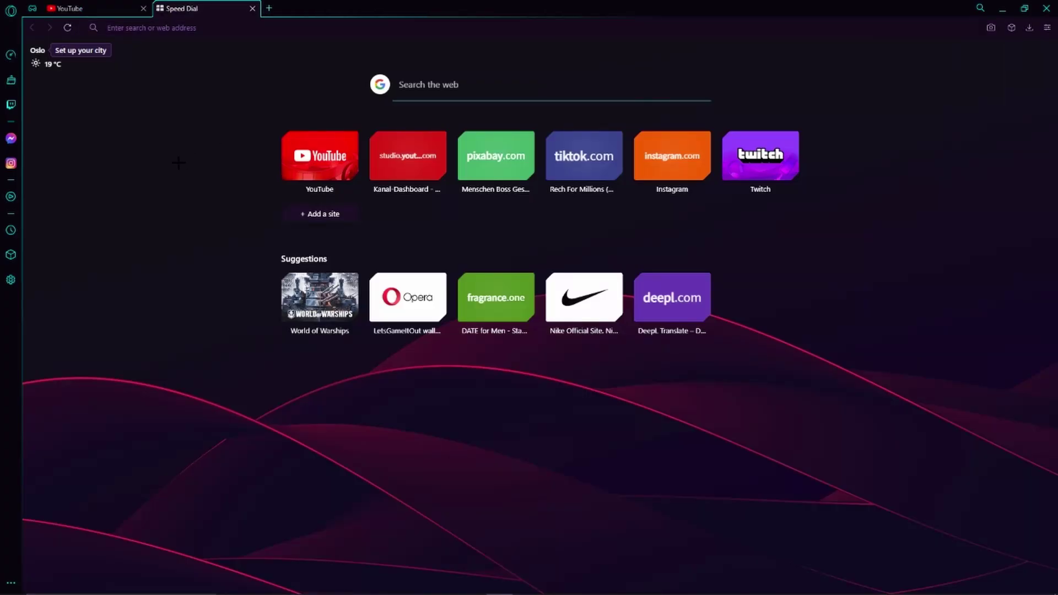